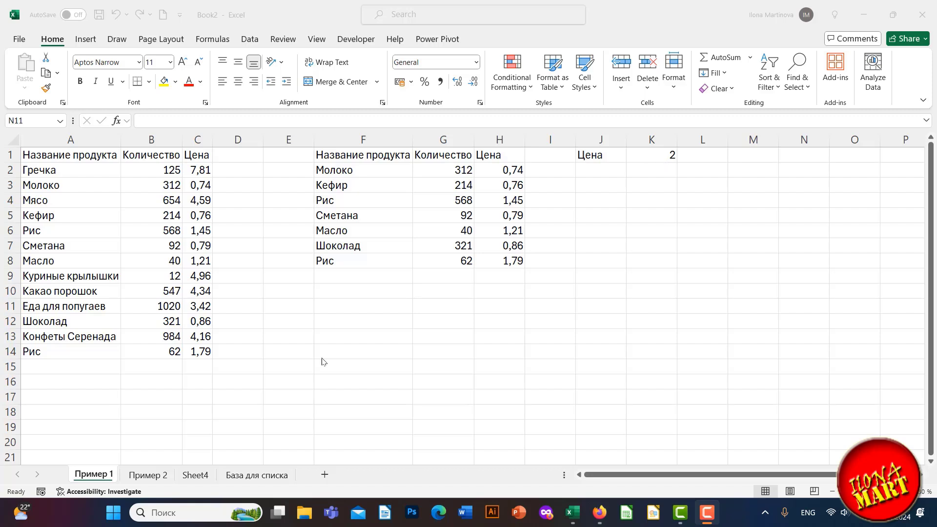
- Start a FILTER function in cell F11 and set its array argument to the product table A2:C14
{"action": "left_click", "coordinate": [325, 308]}
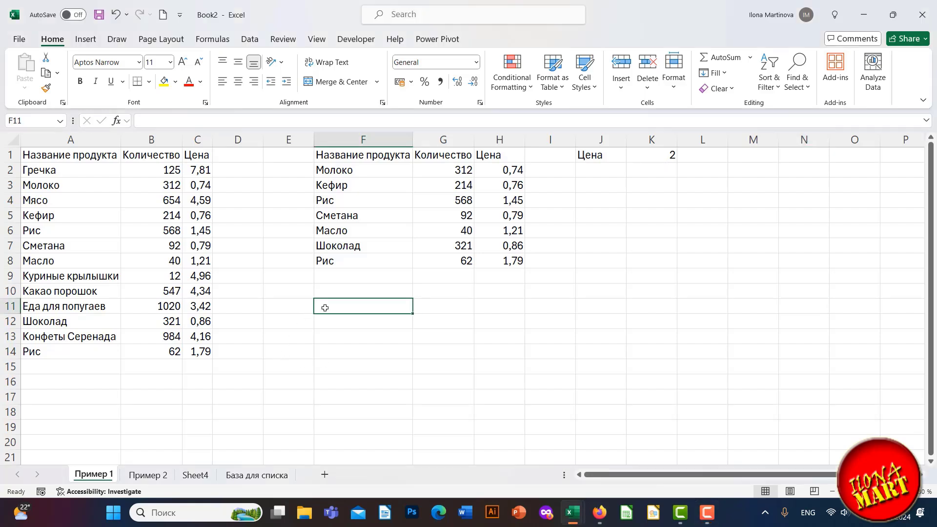
{"action": "type", "text": "="}
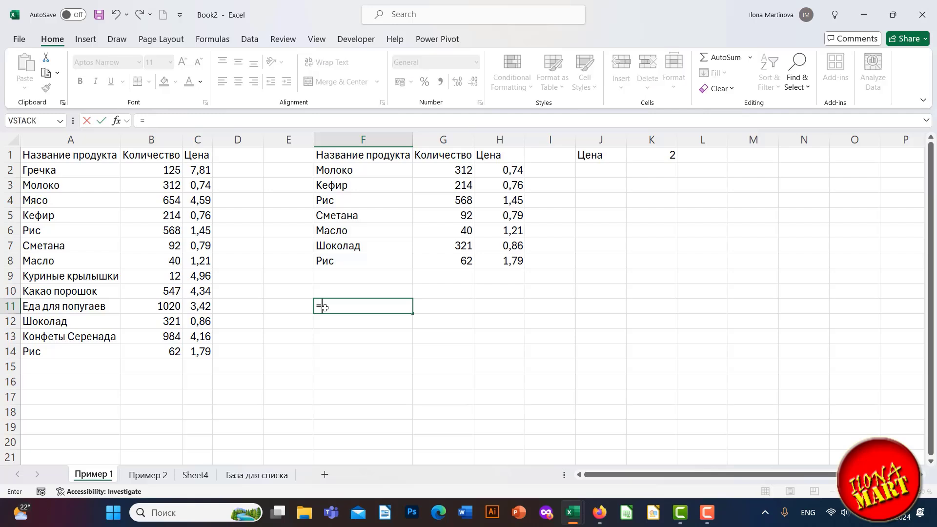
{"action": "type", "text": "fi"}
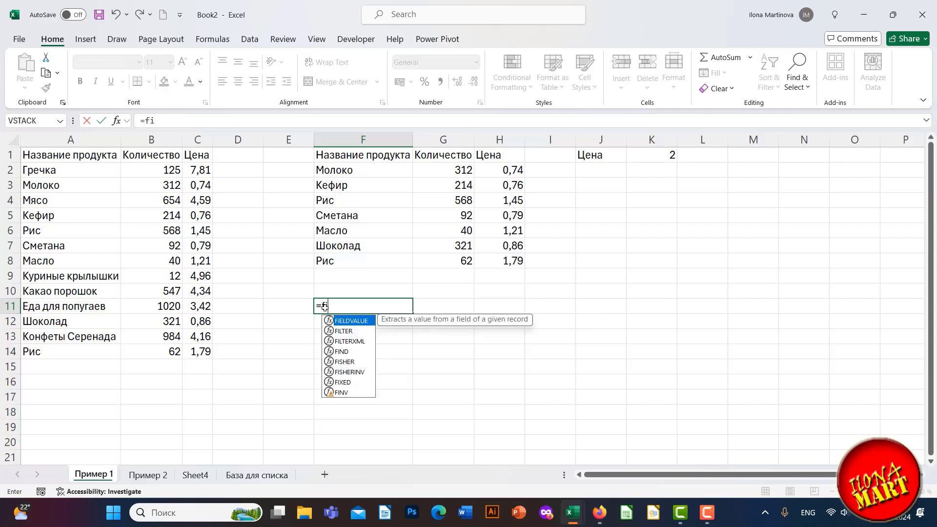
{"action": "key", "text": "Down"}
{"action": "key", "text": "Tab"}
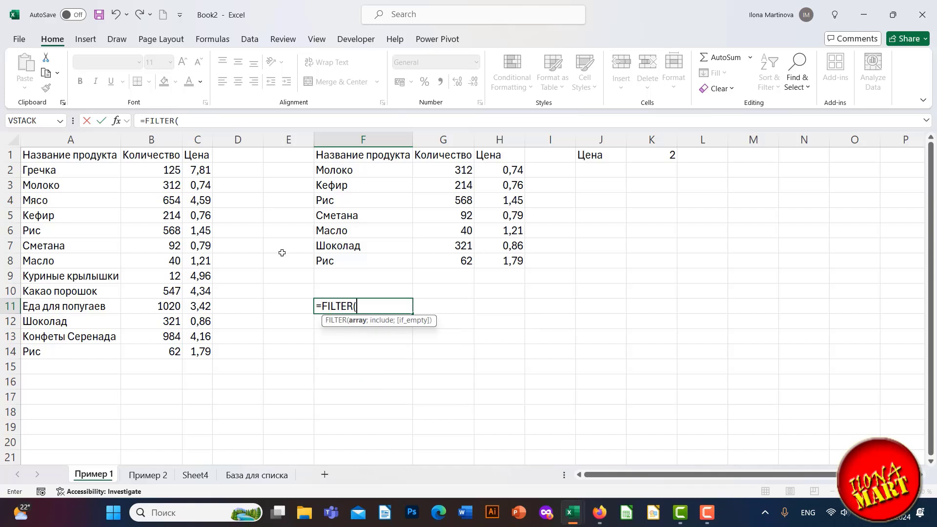
{"action": "left_click", "coordinate": [116, 121]}
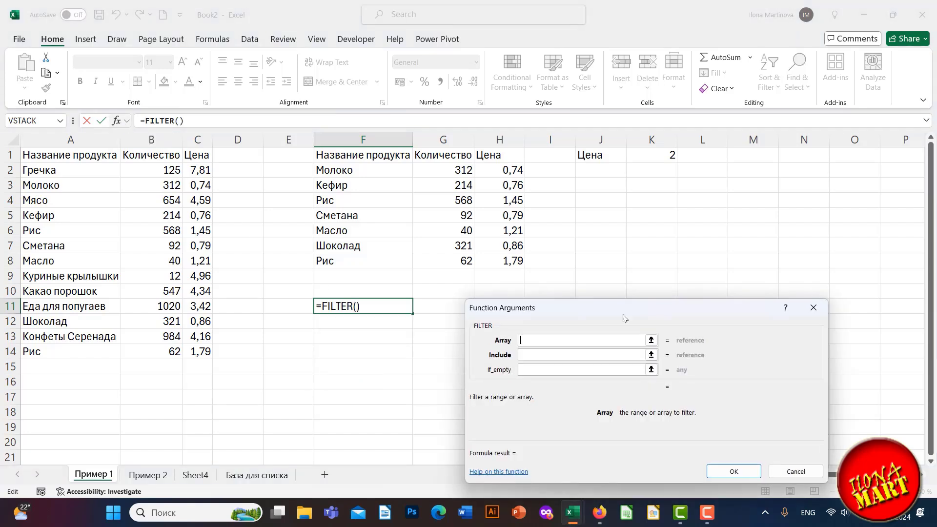
{"action": "left_click_drag", "start_coordinate": [651, 311], "coordinate": [664, 283]}
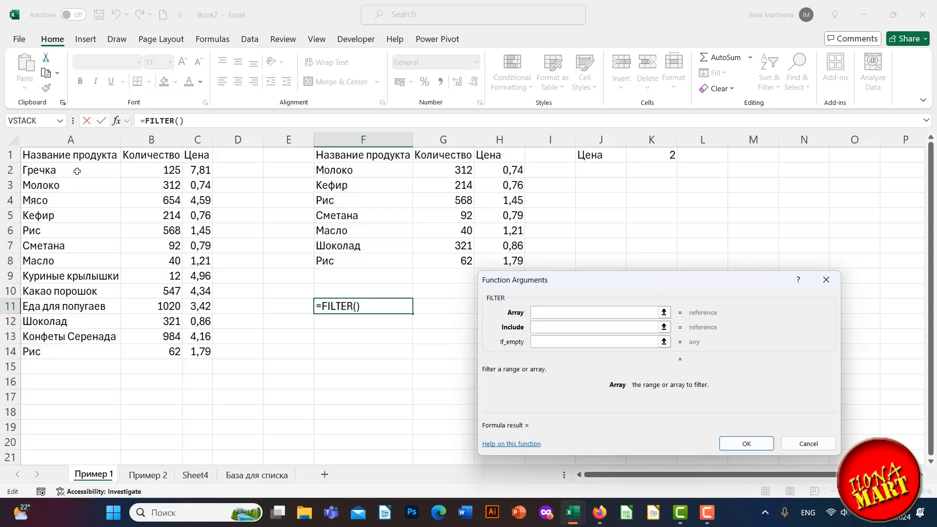
{"action": "left_click_drag", "start_coordinate": [77, 172], "coordinate": [197, 350]}
- Set the FILTER include condition to C2:C14<K1 and insert the formula in F11
{"action": "left_click", "coordinate": [540, 328]}
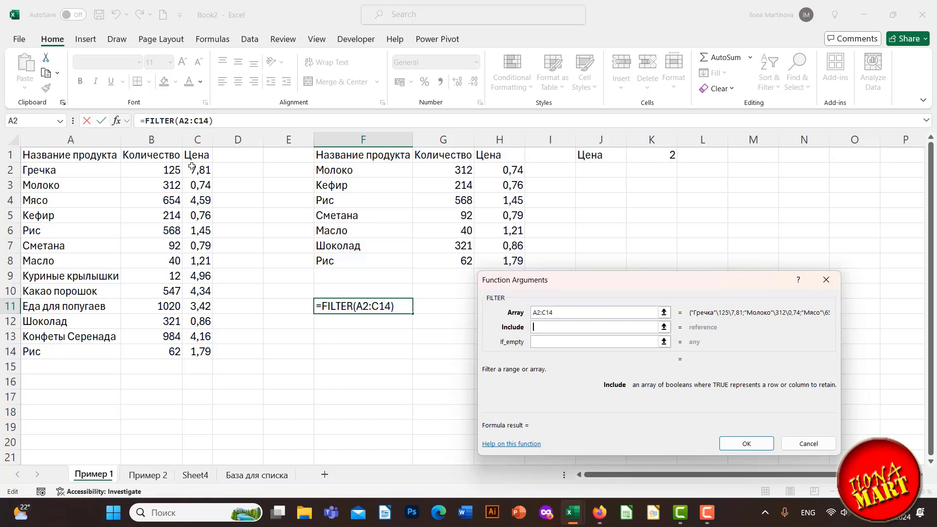
{"action": "left_click_drag", "start_coordinate": [195, 170], "coordinate": [195, 350]}
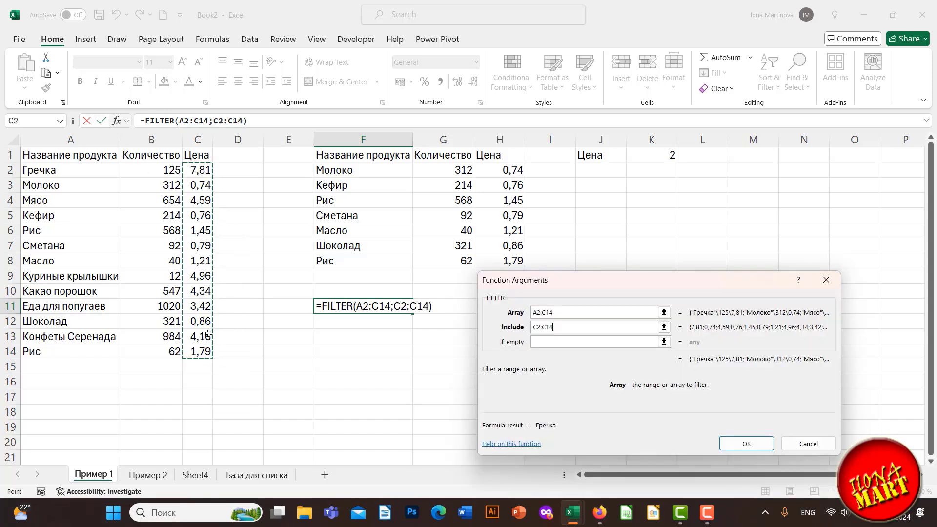
{"action": "type", "text": "<"}
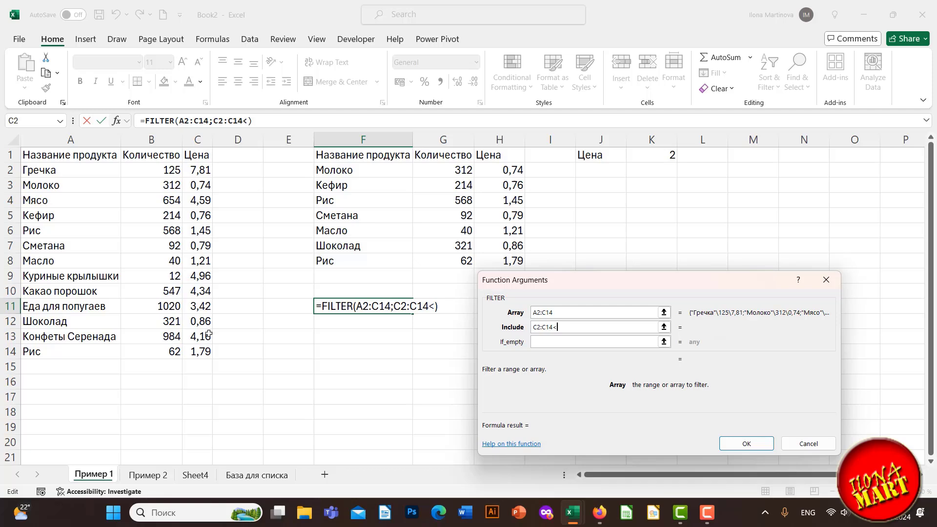
{"action": "left_click", "coordinate": [659, 157]}
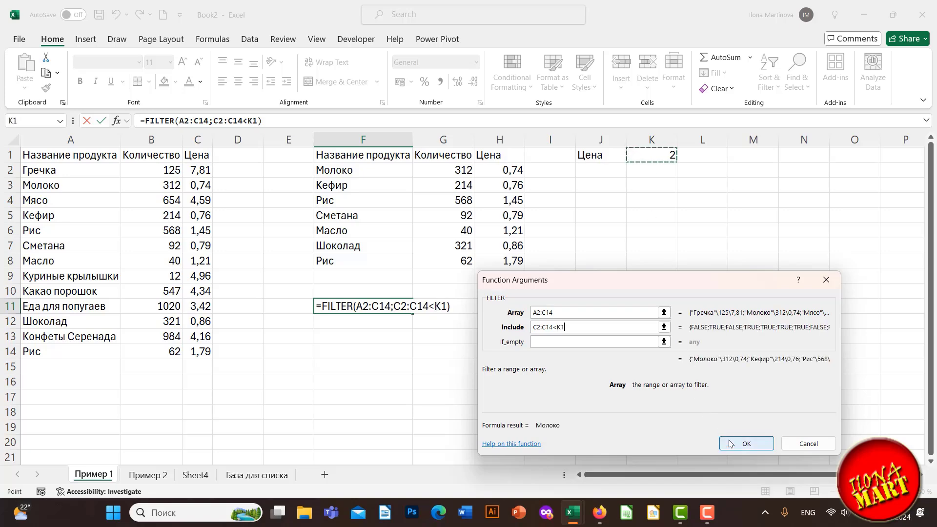
{"action": "left_click", "coordinate": [747, 444]}
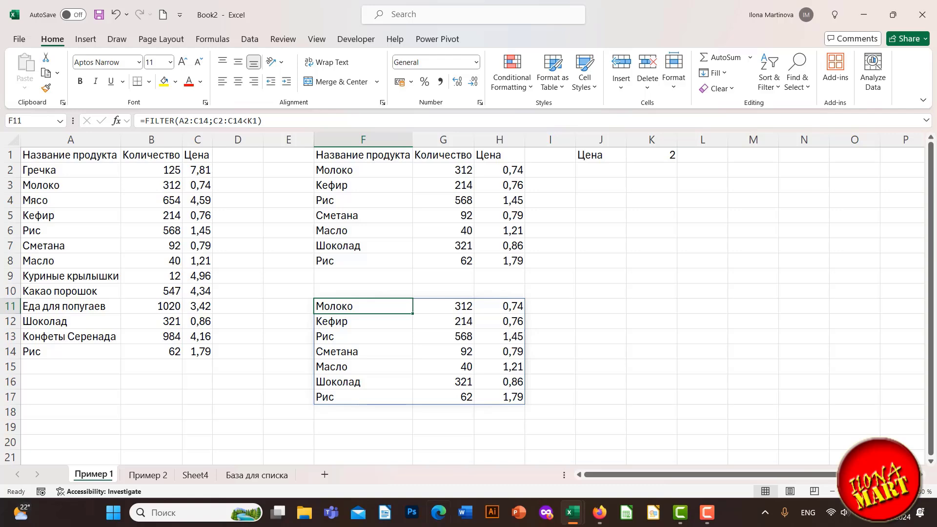
- On the sheet Пример 2, start a FILTER function in cell G10 with A2:D14 as its array
{"action": "left_click", "coordinate": [147, 475]}
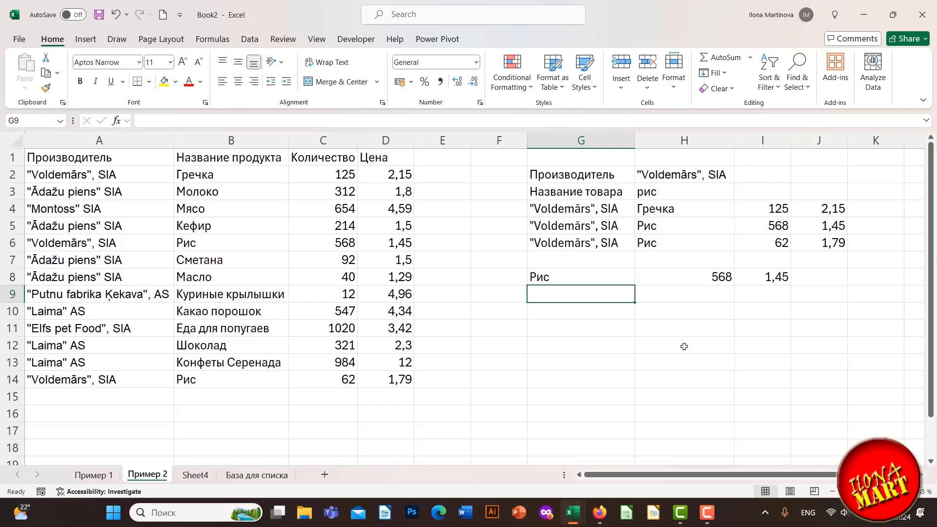
{"action": "left_click", "coordinate": [550, 314]}
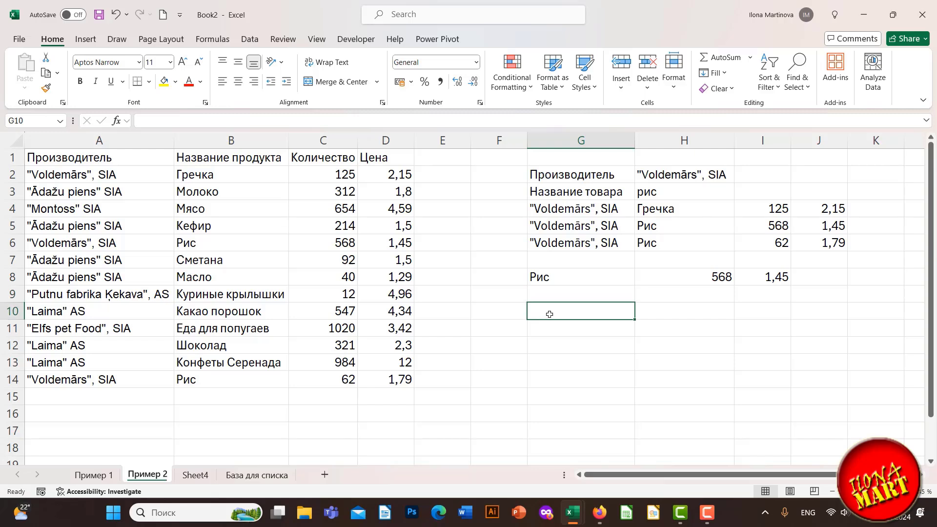
{"action": "type", "text": "=fi"}
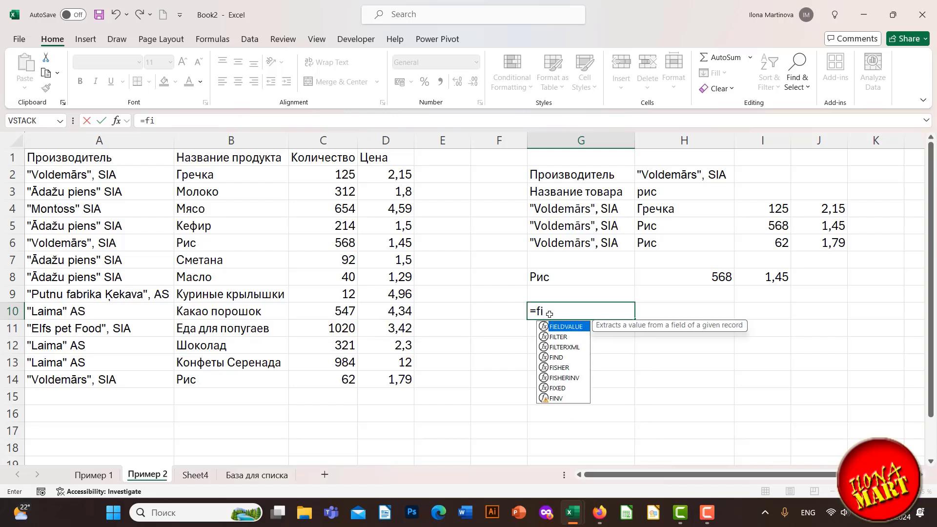
{"action": "double_click", "coordinate": [567, 338]}
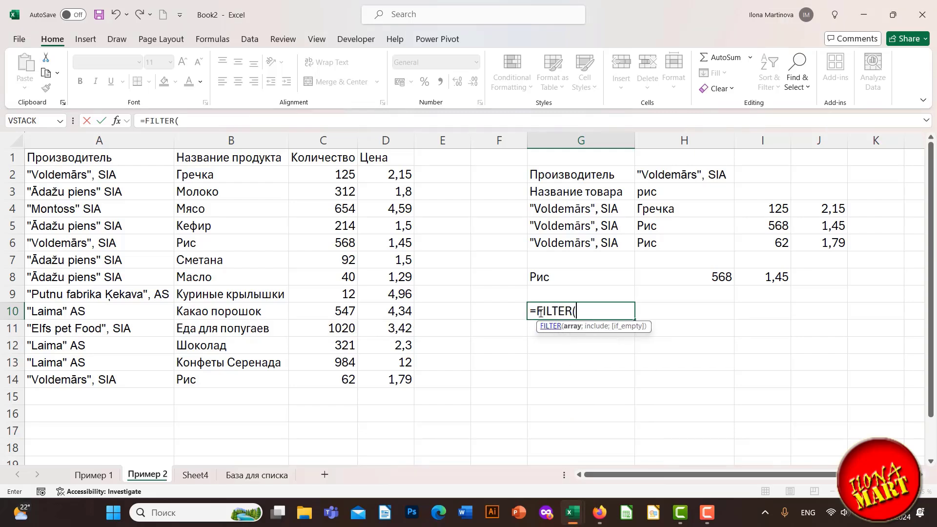
{"action": "left_click", "coordinate": [117, 121]}
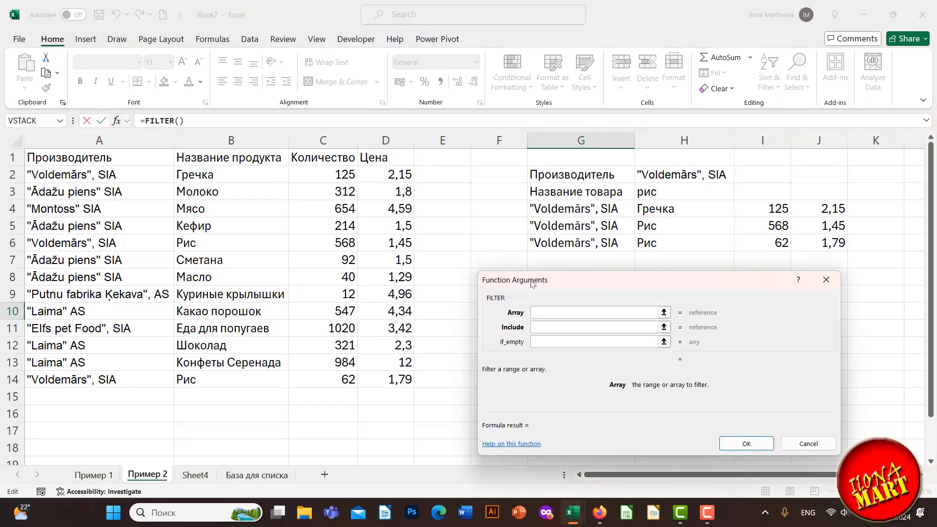
{"action": "left_click_drag", "start_coordinate": [68, 174], "coordinate": [374, 380]}
- Set the FILTER include condition to A2:A14=H2 to match the manufacturer, and insert the formula in G10
{"action": "left_click", "coordinate": [544, 328]}
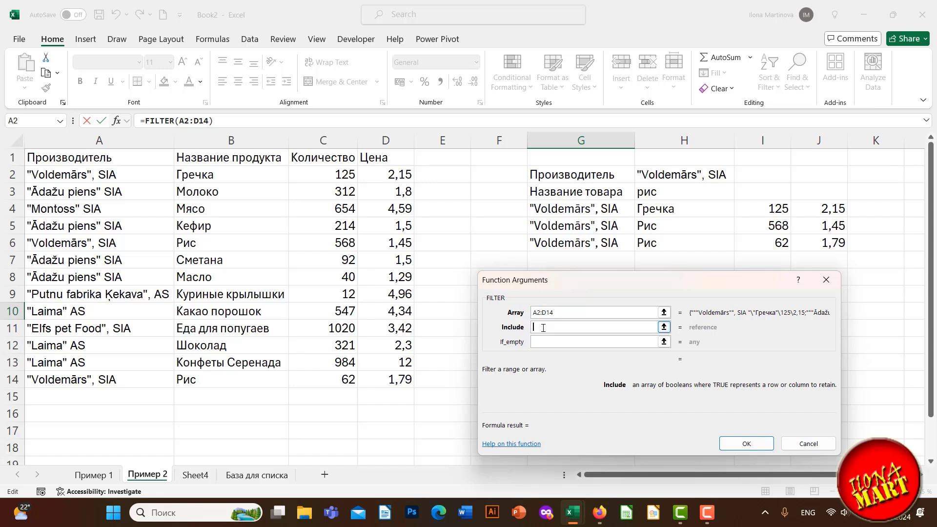
{"action": "left_click_drag", "start_coordinate": [103, 175], "coordinate": [95, 380]}
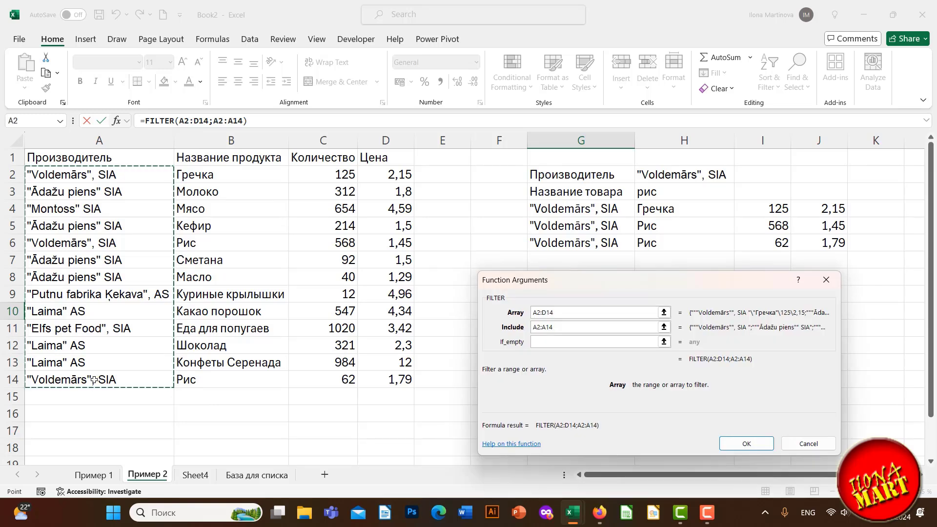
{"action": "type", "text": "="}
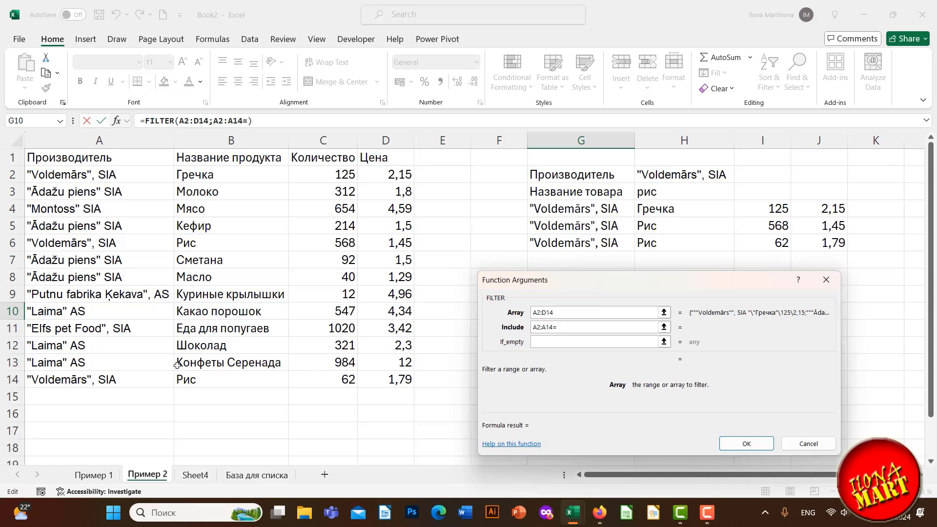
{"action": "left_click", "coordinate": [677, 175]}
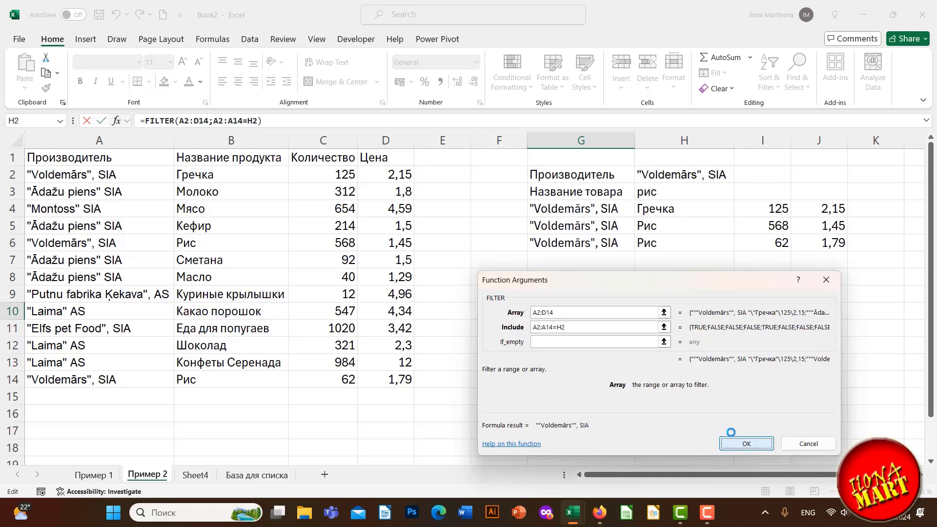
{"action": "left_click", "coordinate": [737, 442]}
{"action": "scroll", "coordinate": [640, 424], "scroll_direction": "down", "scroll_amount": 1}
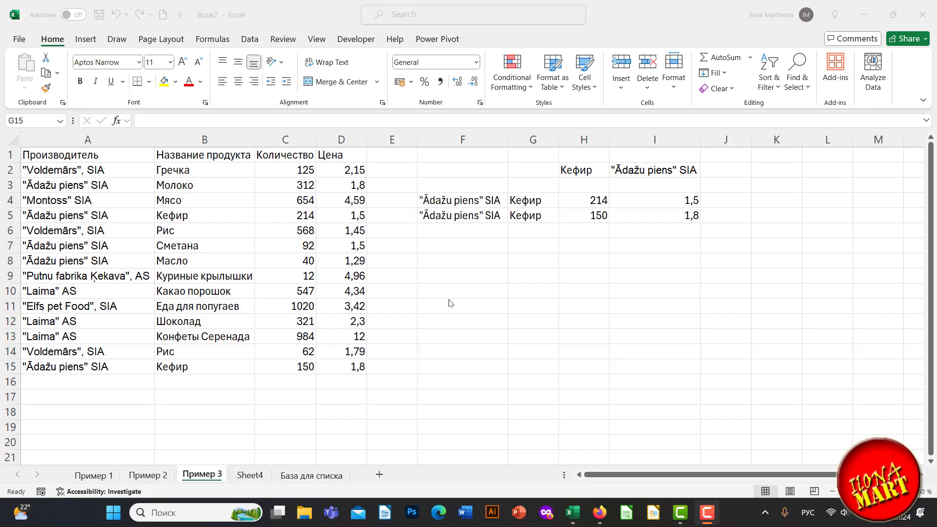
- On the sheet Пример 3, start a FILTER function in cell F8 with A2:D15 as its array
{"action": "left_click", "coordinate": [455, 260]}
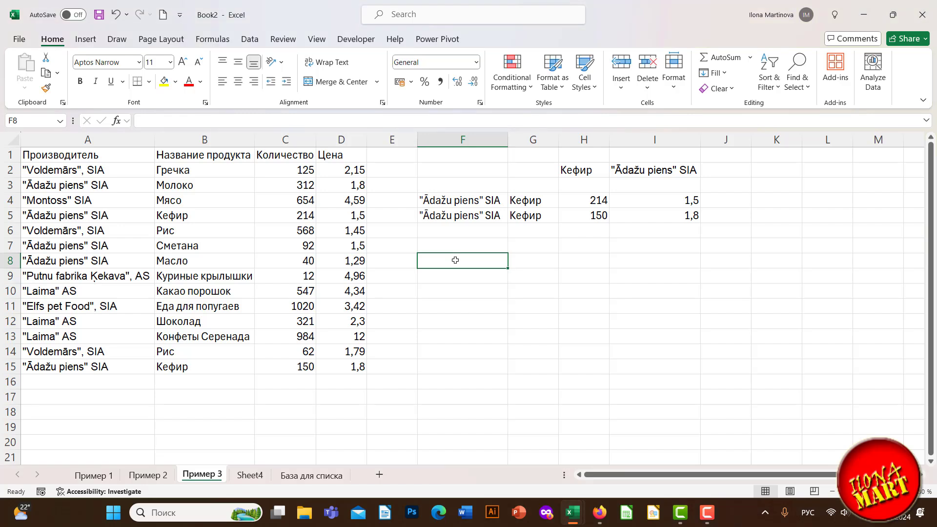
{"action": "type", "text": "="}
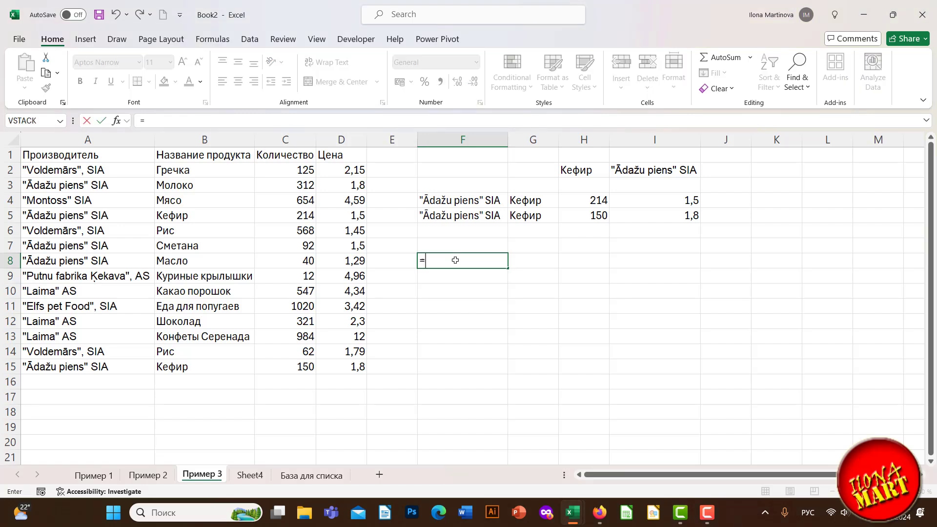
{"action": "key", "text": "alt+shift"}
{"action": "type", "text": "fi"}
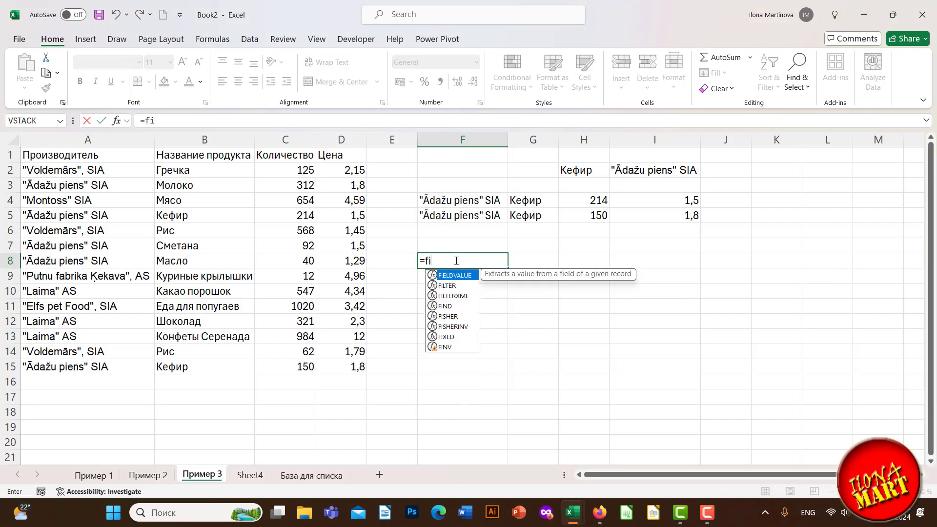
{"action": "double_click", "coordinate": [444, 286]}
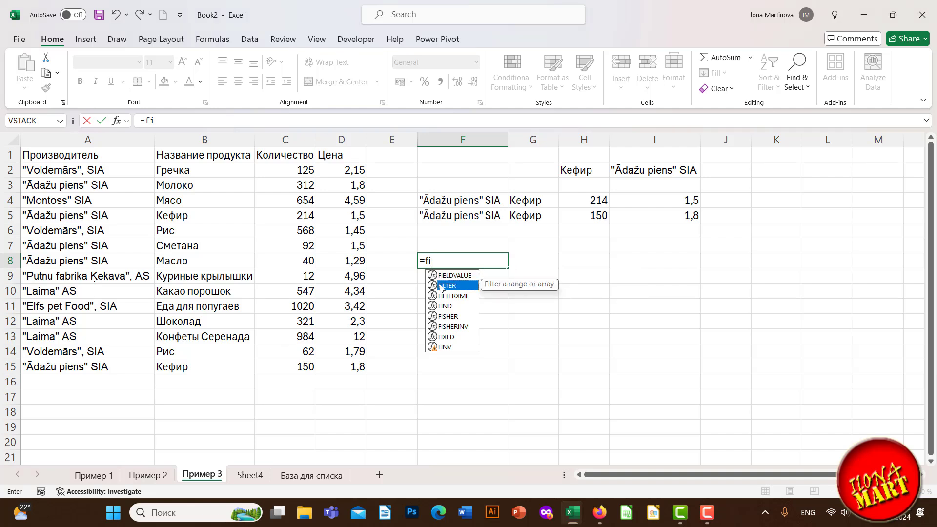
{"action": "left_click", "coordinate": [115, 122]}
{"action": "left_click_drag", "start_coordinate": [501, 258], "coordinate": [529, 280]}
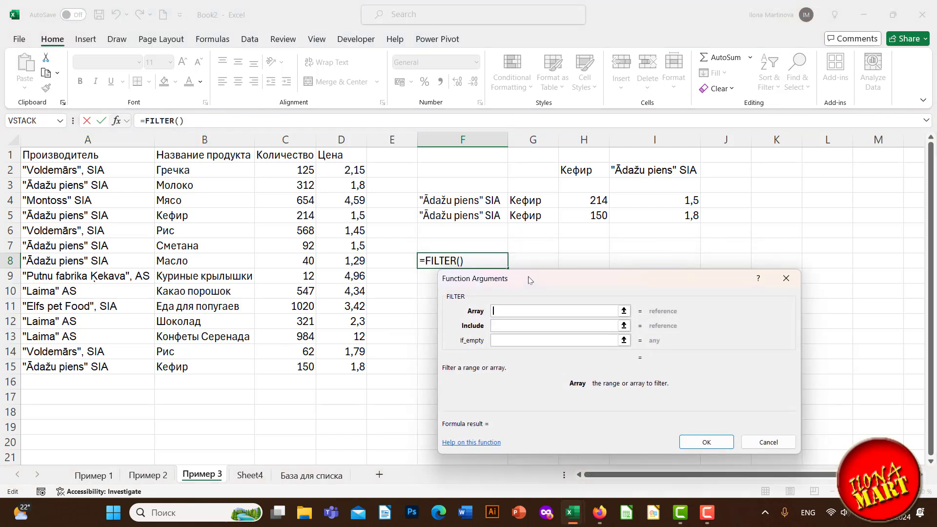
{"action": "left_click", "coordinate": [81, 166]}
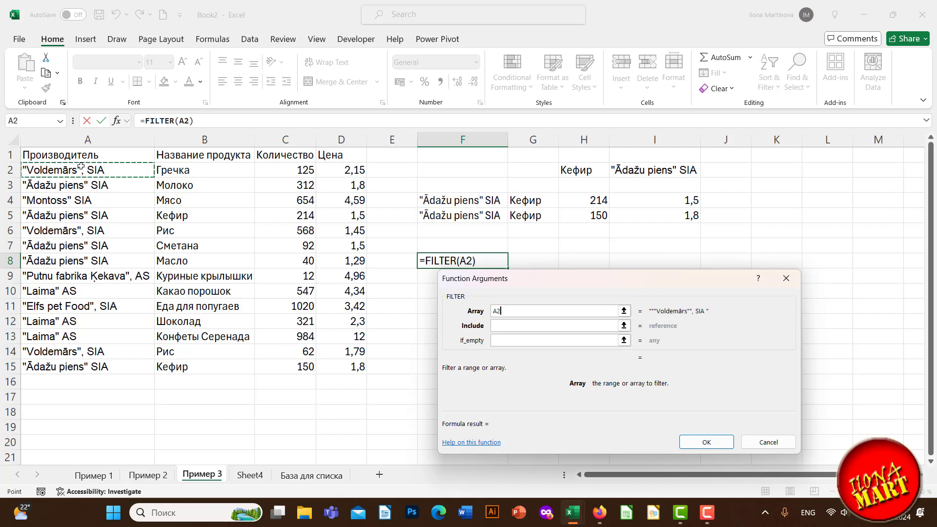
{"action": "left_click_drag", "start_coordinate": [81, 167], "coordinate": [325, 372]}
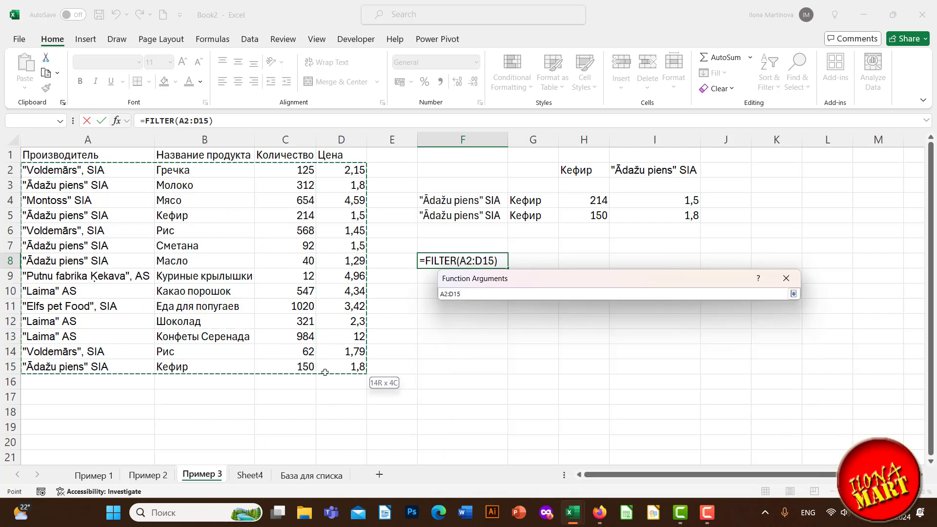
- Enter the manufacturer condition (A2:A15=$I$2) as the FILTER include argument, with the reference to I2 made absolute
{"action": "left_click", "coordinate": [504, 325]}
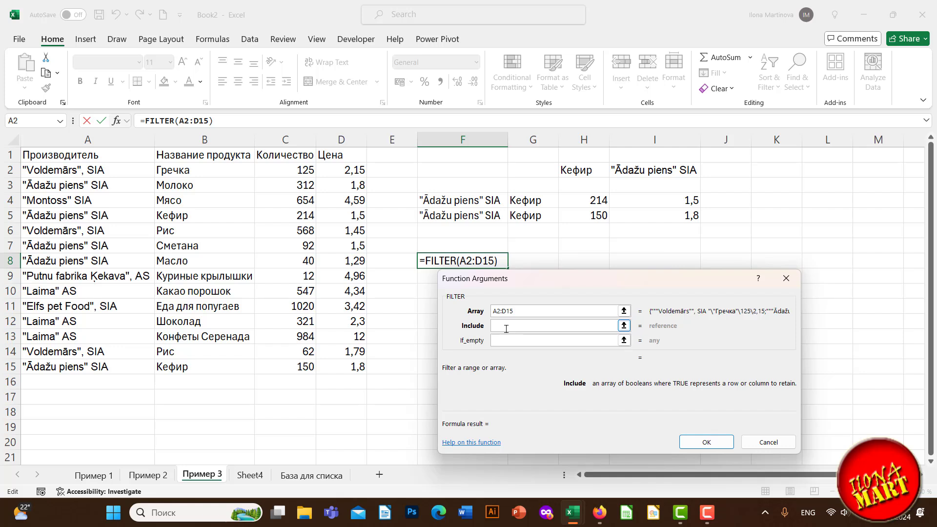
{"action": "type", "text": "("}
{"action": "left_click_drag", "start_coordinate": [117, 172], "coordinate": [108, 367]}
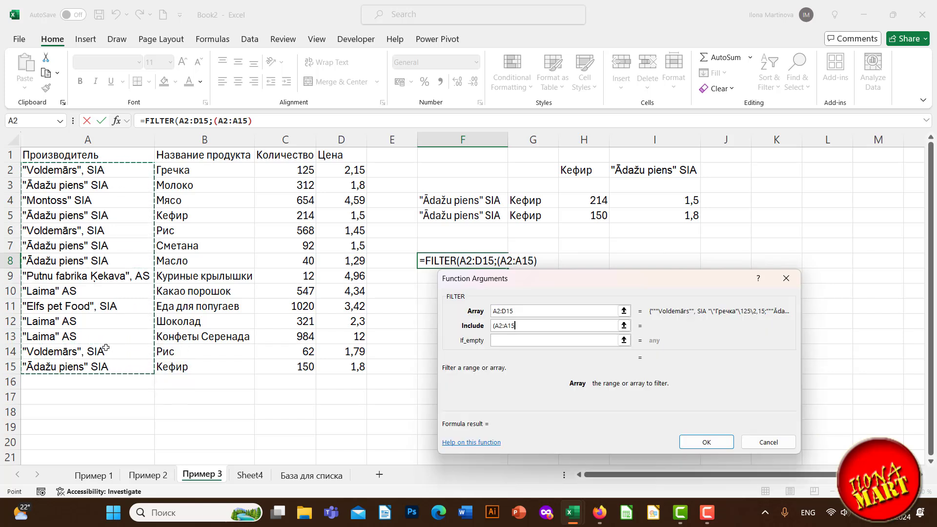
{"action": "type", "text": "="}
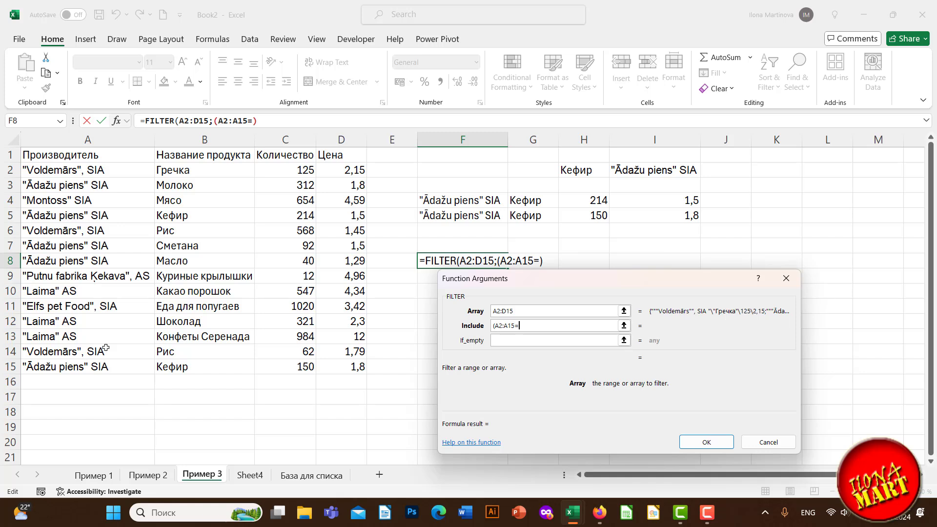
{"action": "left_click", "coordinate": [665, 173]}
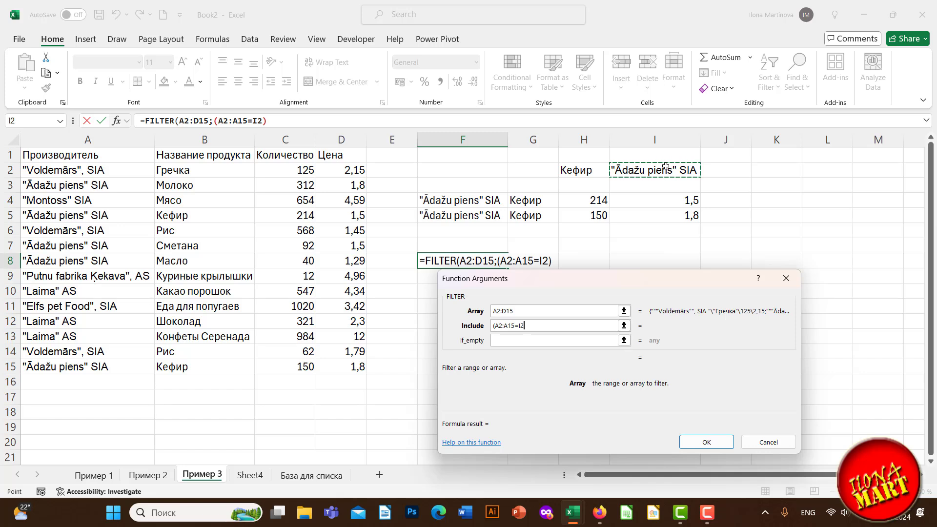
{"action": "key", "text": "F4"}
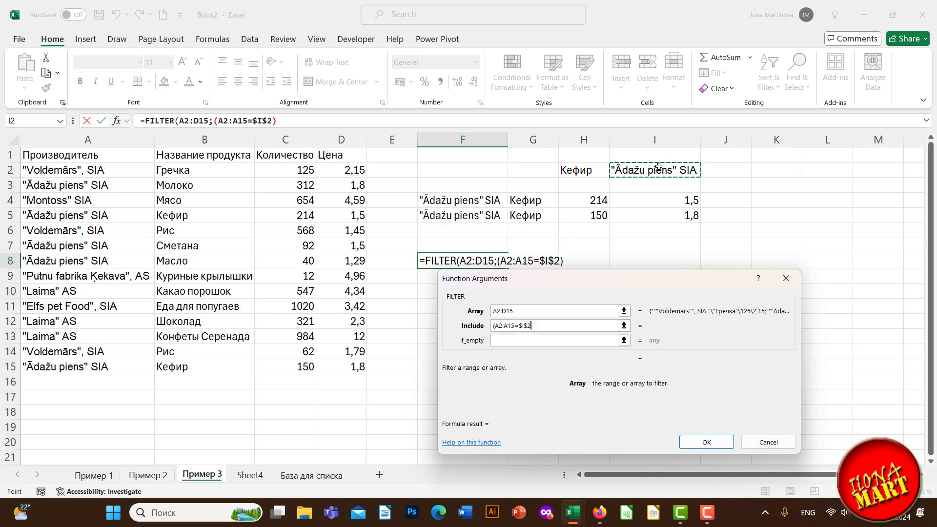
{"action": "type", "text": ")"}
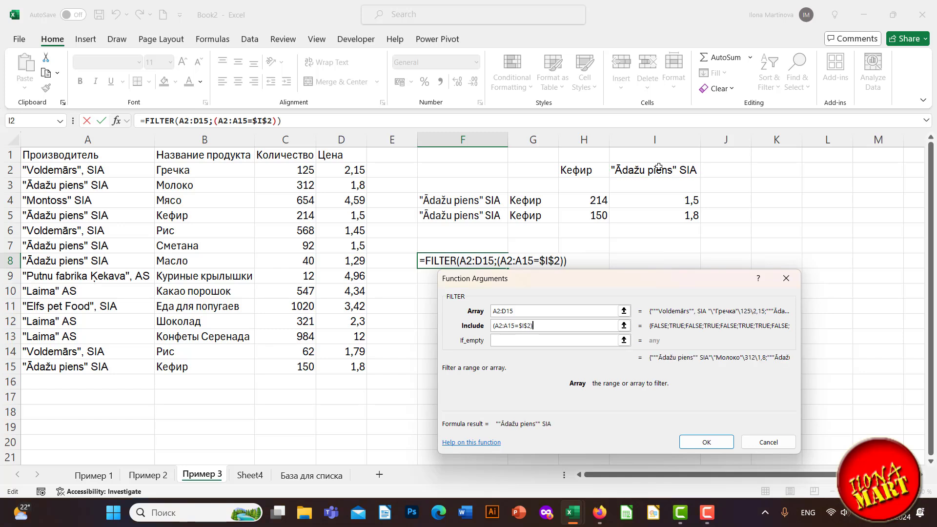
- Multiply the include condition by a product-name condition, *(B2:B15=$H$2), with the reference to H2 made absolute
{"action": "type", "text": "*"}
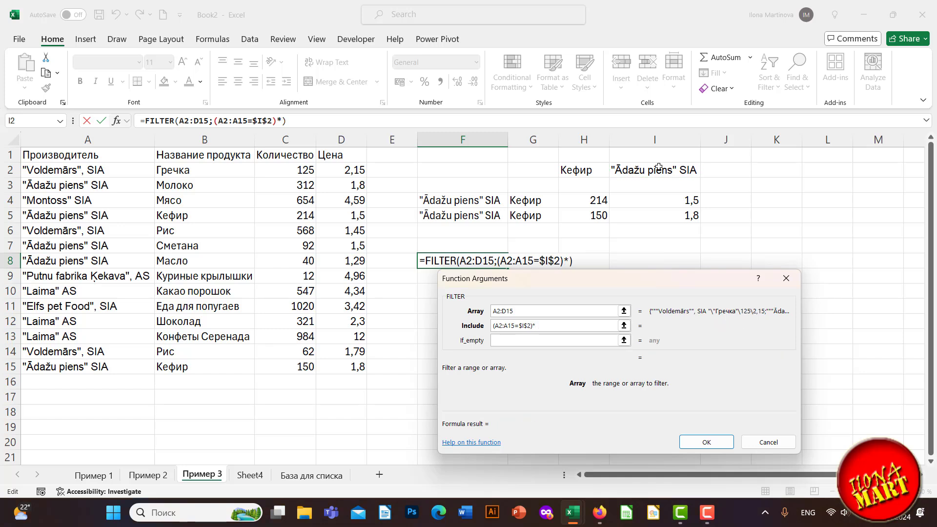
{"action": "type", "text": "("}
{"action": "left_click_drag", "start_coordinate": [198, 170], "coordinate": [203, 361]}
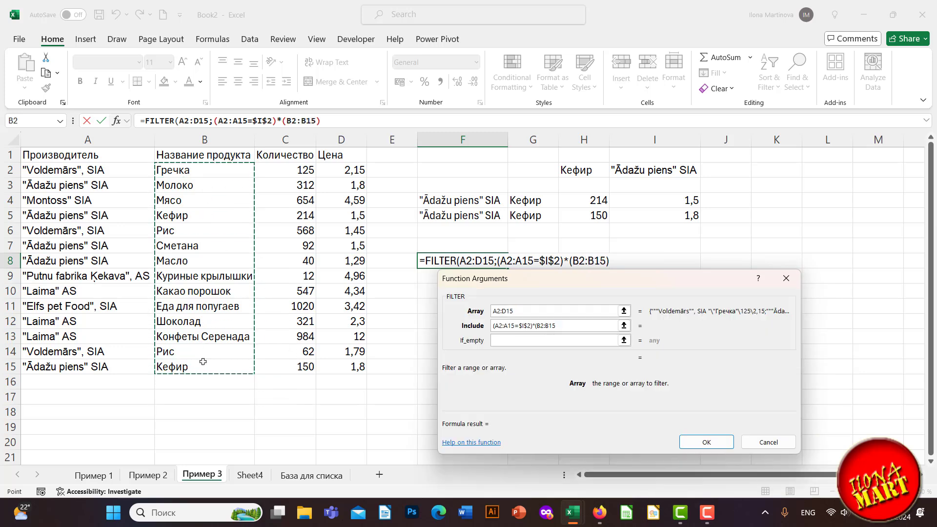
{"action": "type", "text": "="}
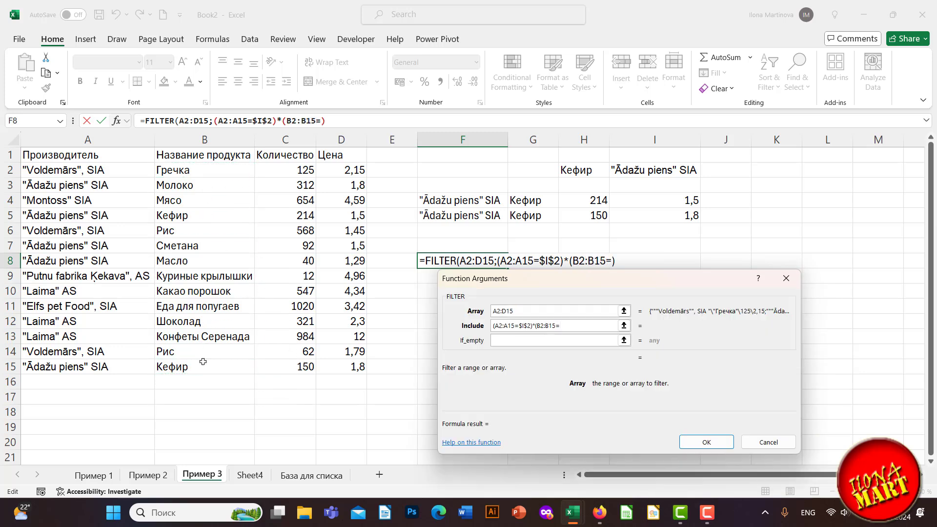
{"action": "left_click", "coordinate": [589, 169]}
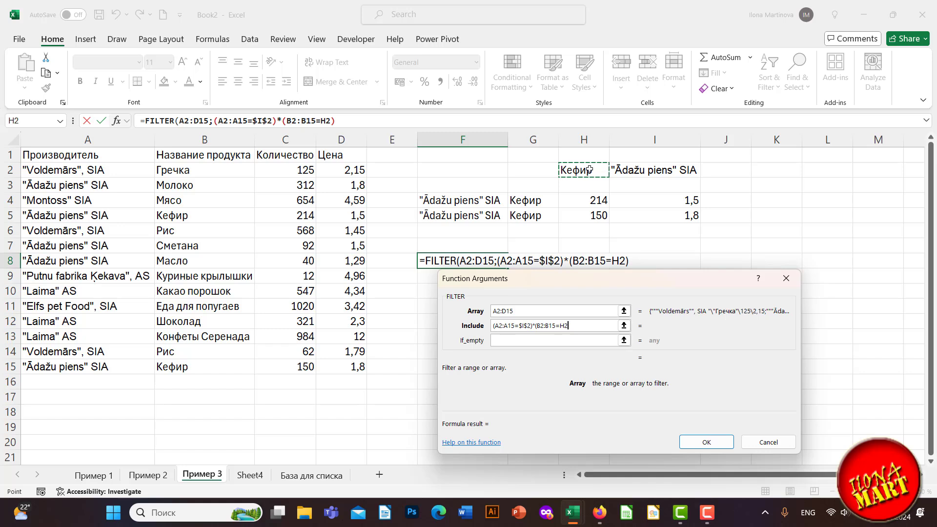
{"action": "key", "text": "F4"}
{"action": "type", "text": ")"}
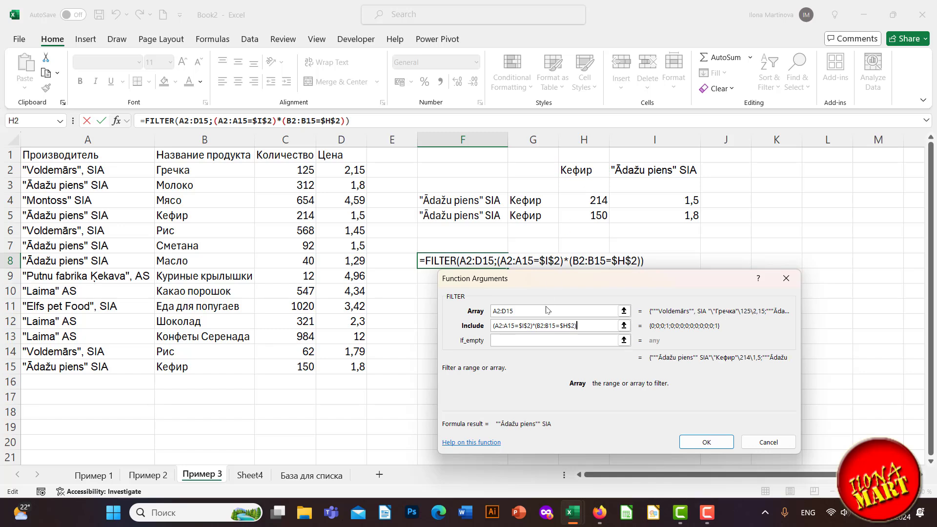
- Set the FILTER if_empty argument to a quoted space, " ", and insert the formula in F8
{"action": "left_click", "coordinate": [521, 340]}
{"action": "left_click", "coordinate": [520, 344]}
{"action": "type", "text": "\""}
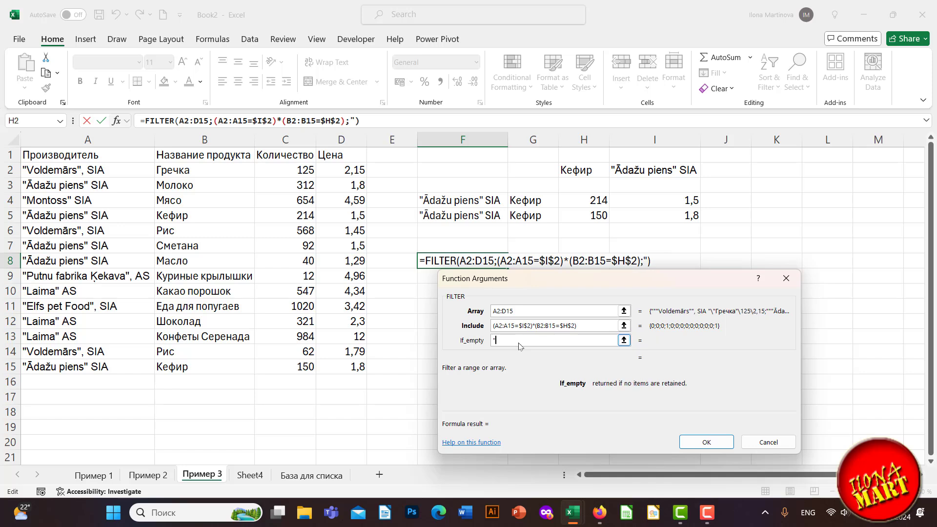
{"action": "type", "text": " \""}
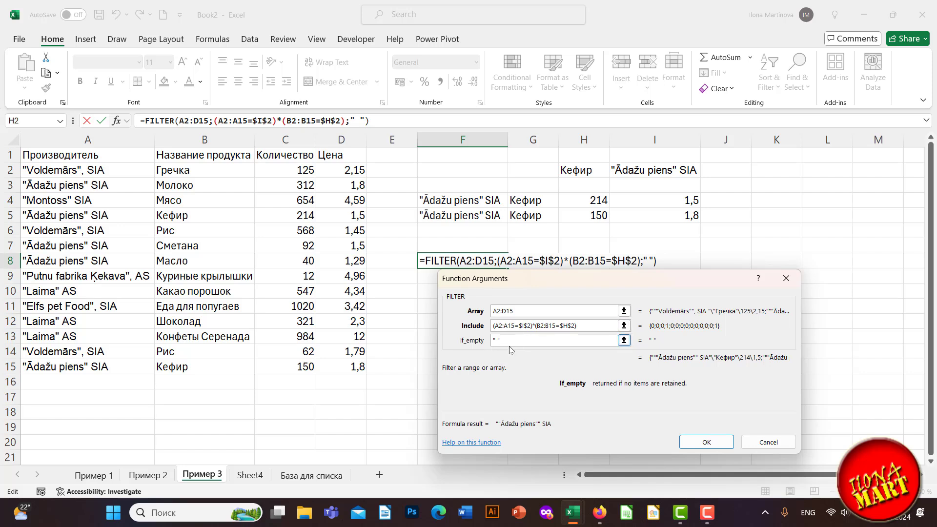
{"action": "left_click", "coordinate": [701, 440]}
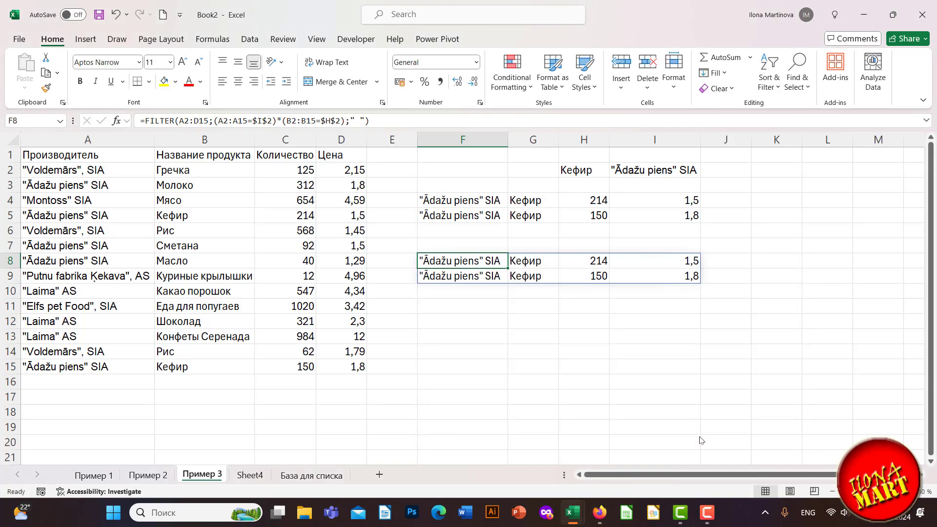